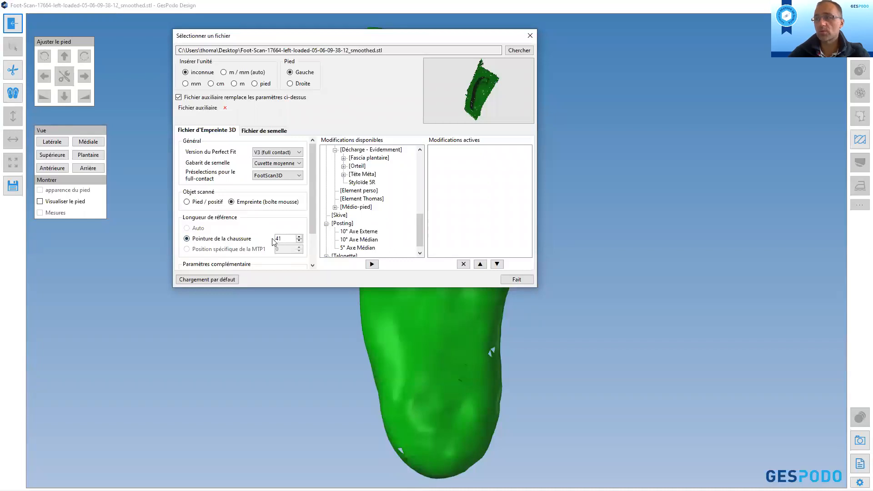
- Load the left foam-box impression scan for shoe size 41 and mark the reference points on the footprint
{"action": "left_click", "coordinate": [516, 280]}
{"action": "left_click_drag", "start_coordinate": [435, 247], "coordinate": [409, 104]}
{"action": "left_click_drag", "start_coordinate": [280, 234], "coordinate": [288, 255]}
{"action": "left_click_drag", "start_coordinate": [705, 241], "coordinate": [612, 226]}
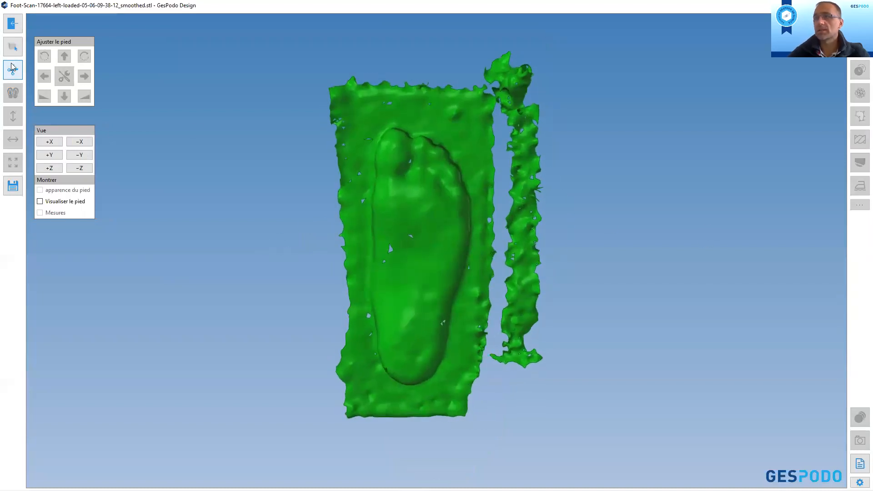
{"action": "left_click", "coordinate": [15, 49]}
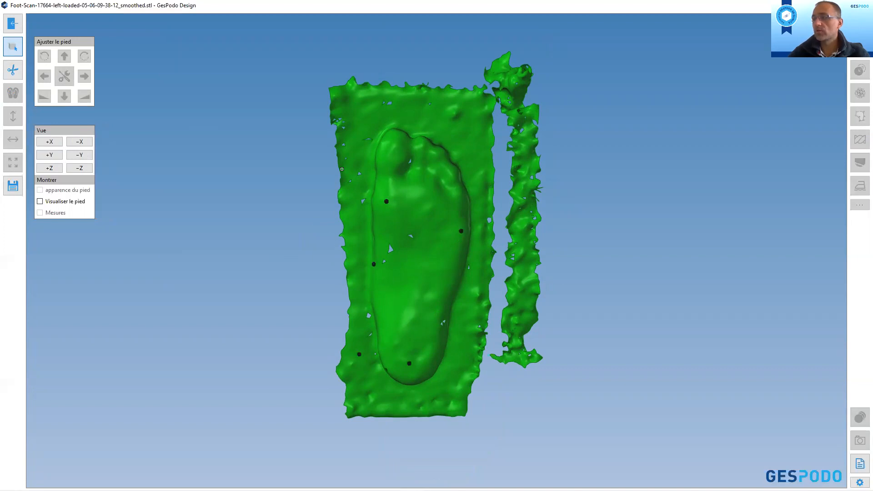
{"action": "left_click", "coordinate": [471, 154]}
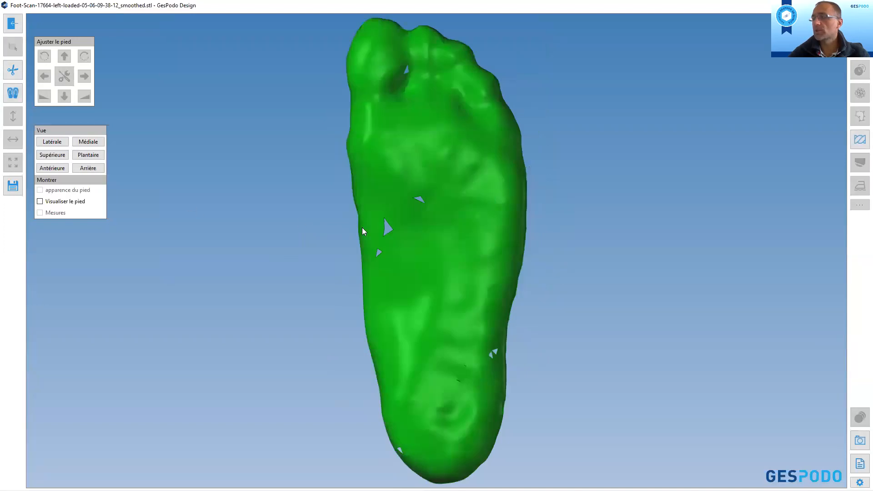
- Overlay the insole template on the trimmed foot scan
{"action": "scroll", "coordinate": [362, 232], "scroll_direction": "down", "scroll_amount": 2}
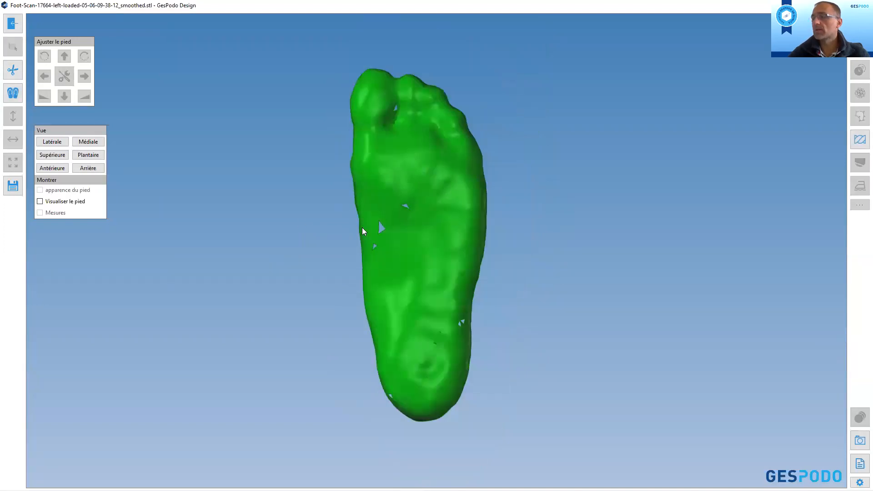
{"action": "mouse_move", "coordinate": [401, 215]}
{"action": "middle_mouse_down"}
{"action": "mouse_move", "coordinate": [308, 203]}
{"action": "mouse_move", "coordinate": [417, 210]}
{"action": "mouse_move", "coordinate": [403, 220]}
{"action": "middle_mouse_up"}
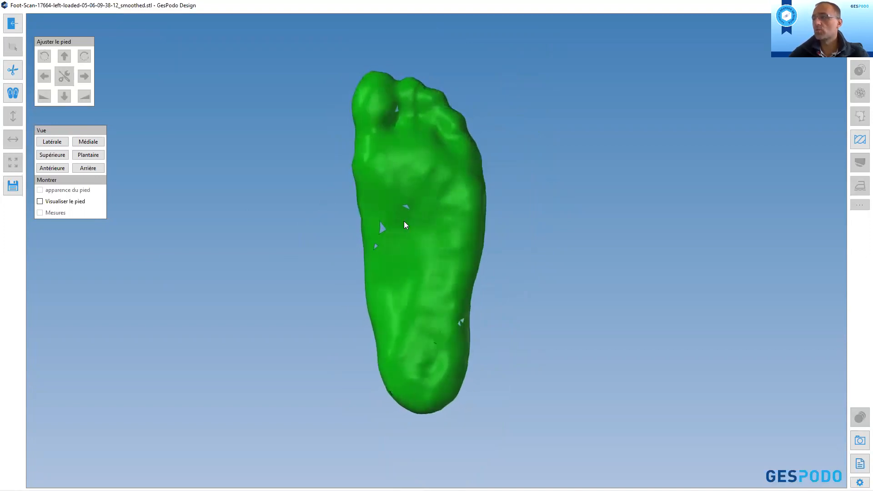
{"action": "left_click", "coordinate": [13, 94]}
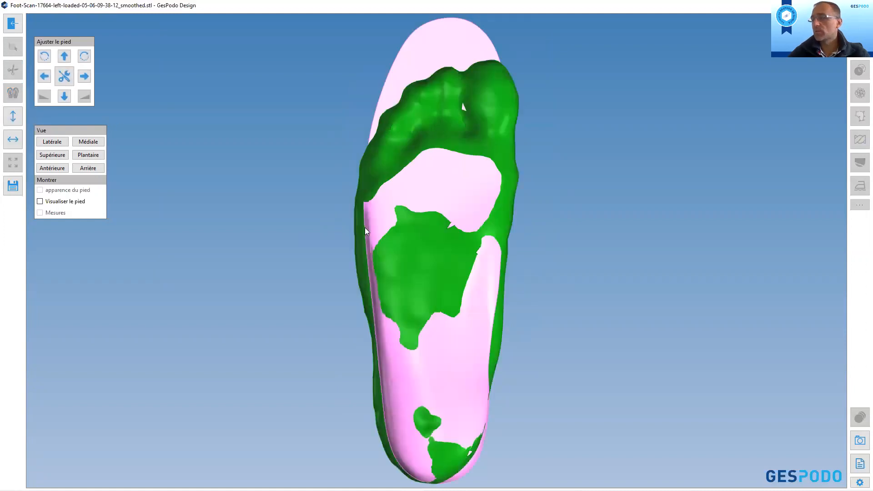
{"action": "scroll", "coordinate": [365, 229], "scroll_direction": "down", "scroll_amount": 2}
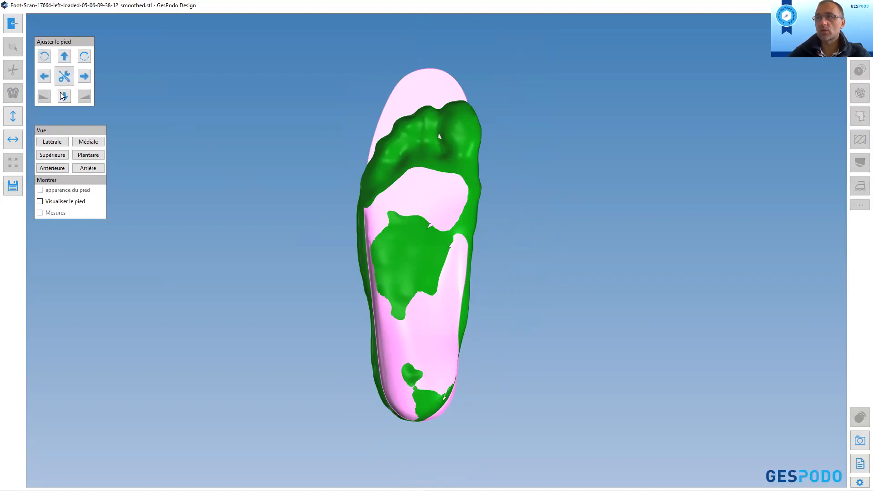
- Shift the foot scan eight steps toward its medial side over the insole and rotate it two steps counterclockwise
{"action": "left_click", "coordinate": [85, 78]}
{"action": "left_click", "coordinate": [86, 80]}
{"action": "left_click", "coordinate": [86, 80]}
{"action": "left_click", "coordinate": [86, 81]}
{"action": "left_click", "coordinate": [86, 80]}
{"action": "left_click", "coordinate": [86, 80]}
{"action": "left_click", "coordinate": [86, 81]}
{"action": "left_click", "coordinate": [85, 80]}
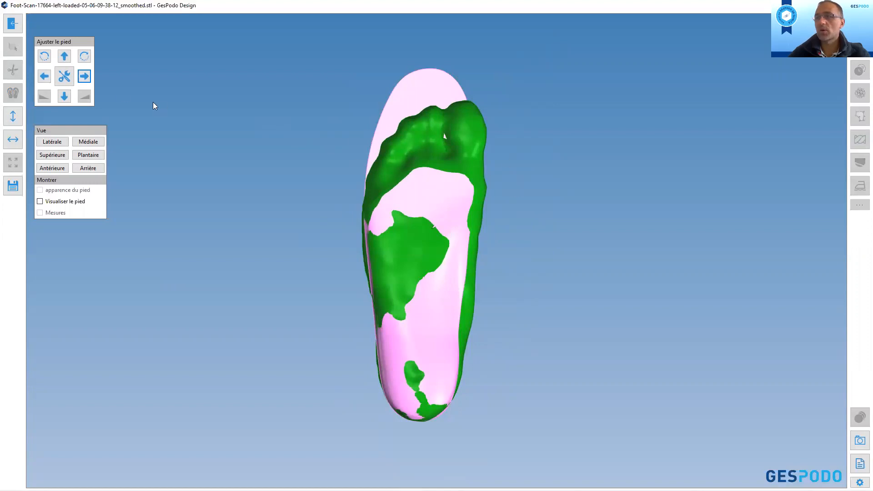
{"action": "left_click", "coordinate": [44, 57]}
{"action": "left_click", "coordinate": [44, 56]}
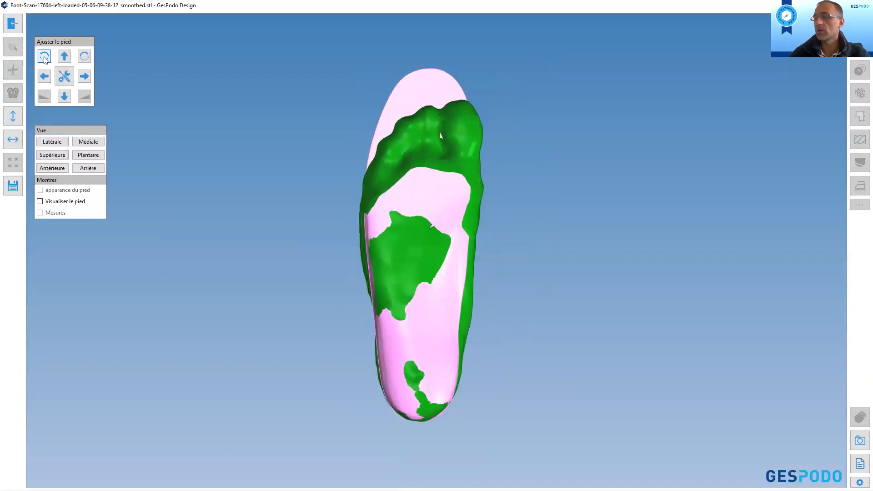
- Try nudging the foot scan forward and backward against the insole's heel cup in the medial view
{"action": "left_click", "coordinate": [88, 143]}
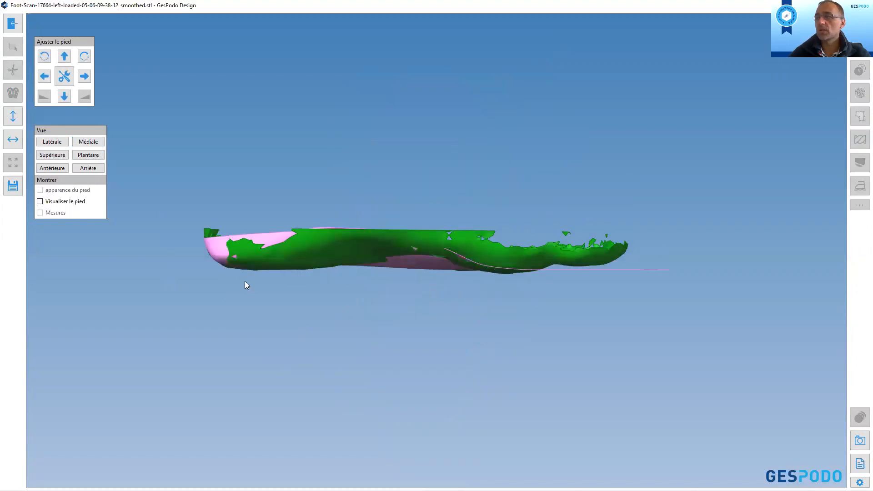
{"action": "scroll", "coordinate": [216, 252], "scroll_direction": "up", "scroll_amount": 4}
{"action": "scroll", "coordinate": [217, 252], "scroll_direction": "up", "scroll_amount": 2}
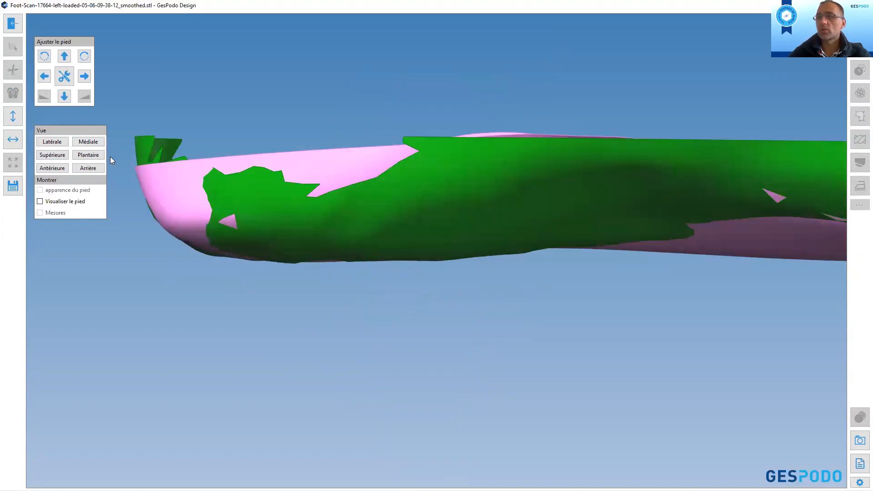
{"action": "left_click", "coordinate": [64, 56]}
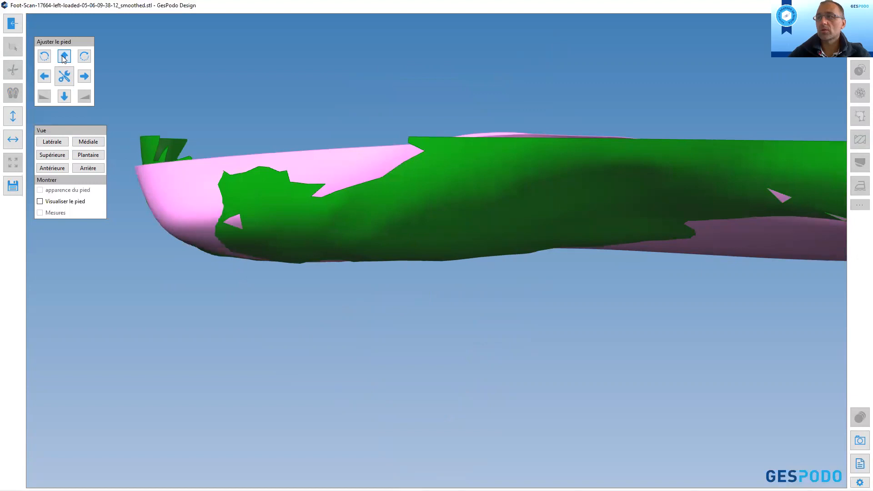
{"action": "left_click", "coordinate": [65, 95]}
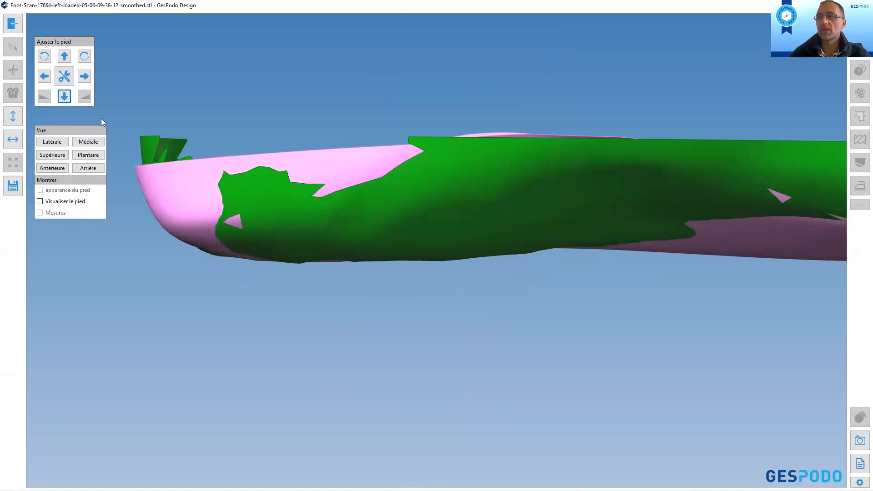
{"action": "left_click", "coordinate": [64, 97]}
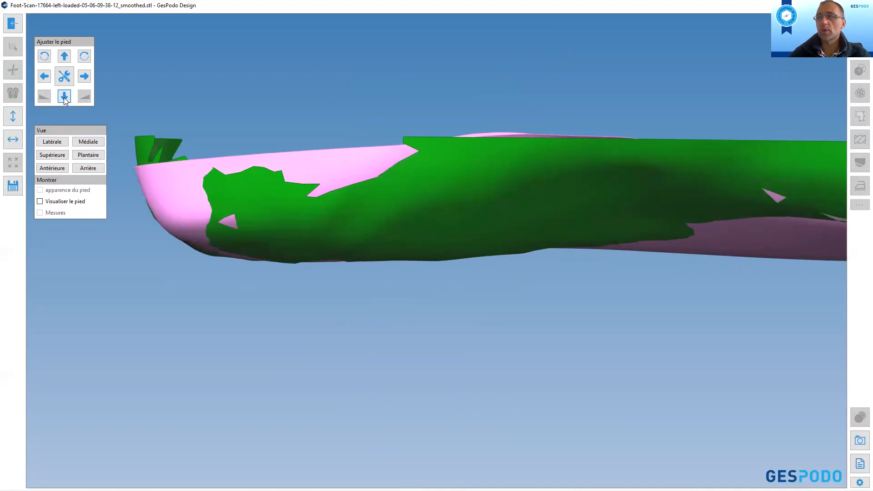
{"action": "left_click", "coordinate": [63, 98]}
{"action": "left_click", "coordinate": [64, 56]}
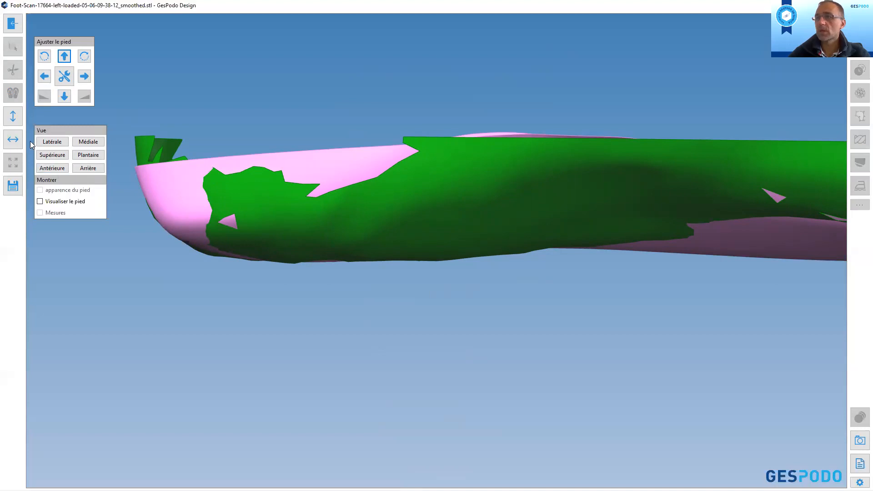
- Run Perfect Fit to adapt the insole template to the aligned foot scan
{"action": "scroll", "coordinate": [265, 227], "scroll_direction": "down", "scroll_amount": 3}
{"action": "left_click", "coordinate": [52, 154]}
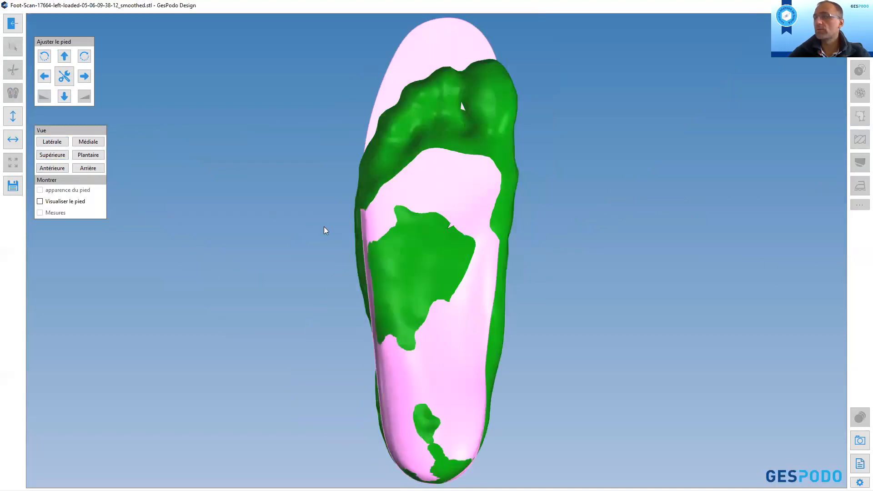
{"action": "left_click_drag", "start_coordinate": [335, 249], "coordinate": [293, 224]}
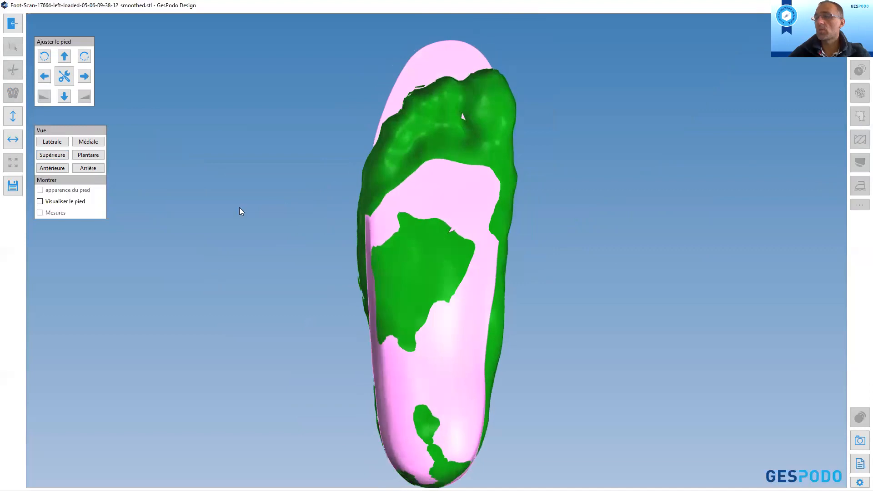
{"action": "left_click", "coordinate": [64, 76]}
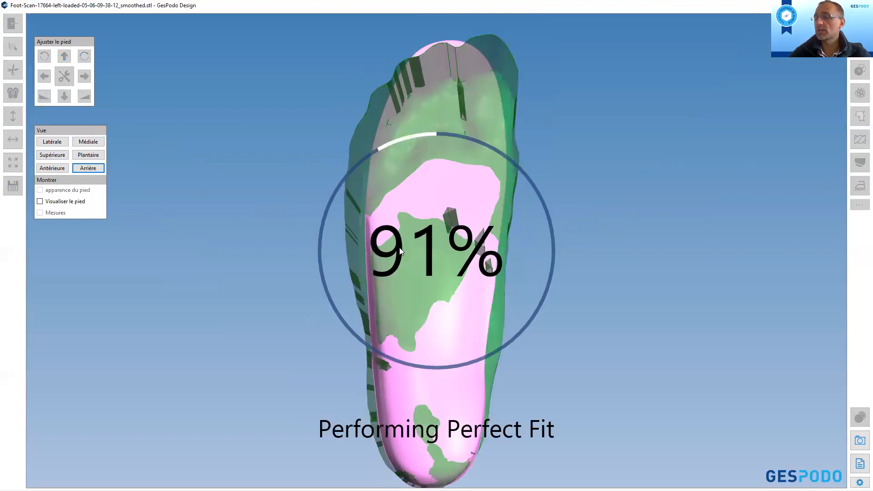
{"action": "left_click_drag", "start_coordinate": [415, 275], "coordinate": [428, 248]}
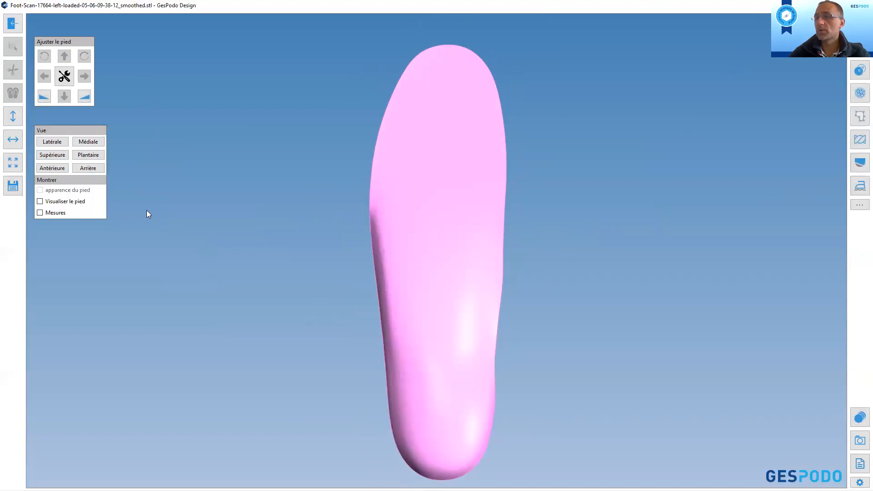
- Display the foot and the measurements on the fitted insole
{"action": "left_click", "coordinate": [40, 201]}
{"action": "left_click", "coordinate": [40, 213]}
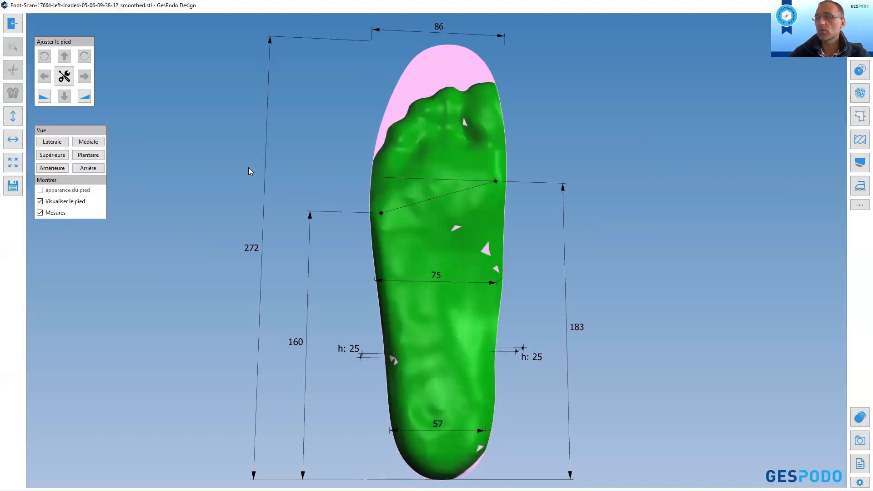
{"action": "left_click_drag", "start_coordinate": [507, 222], "coordinate": [451, 223]}
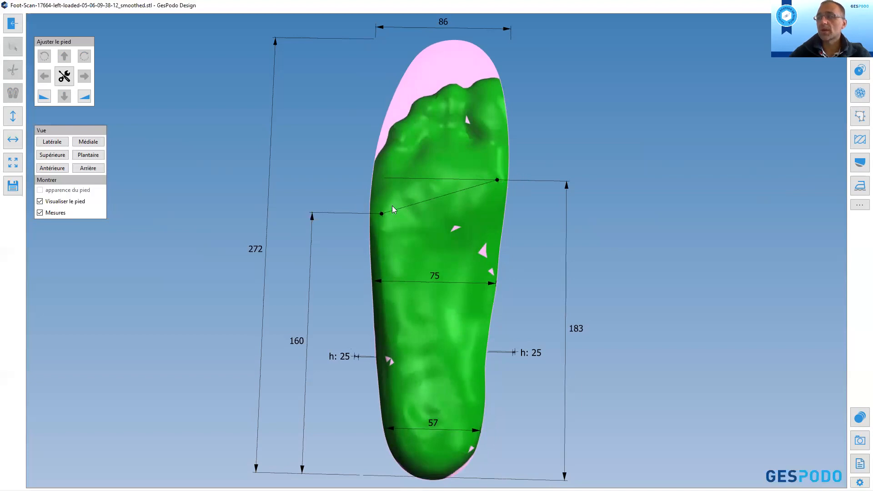
- Decouple the rearfoot from the forefoot in the widening settings and set the forefoot widening to 9 mm
{"action": "left_click", "coordinate": [13, 140]}
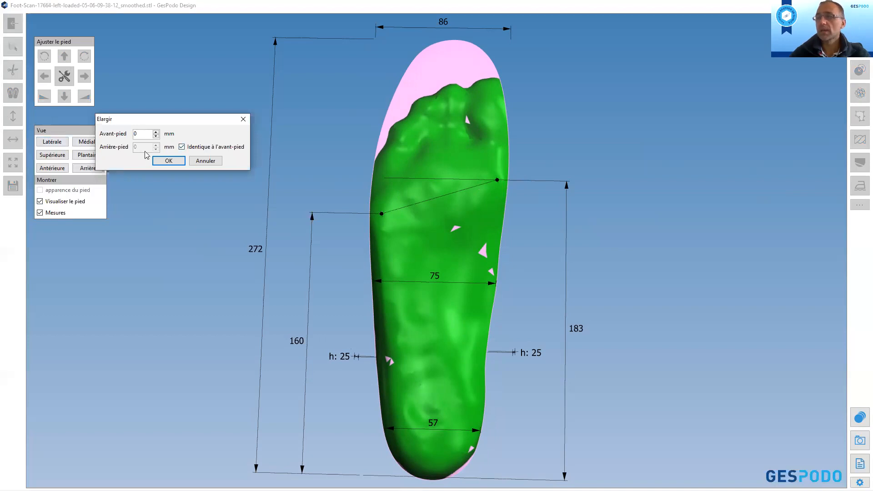
{"action": "left_click", "coordinate": [182, 147]}
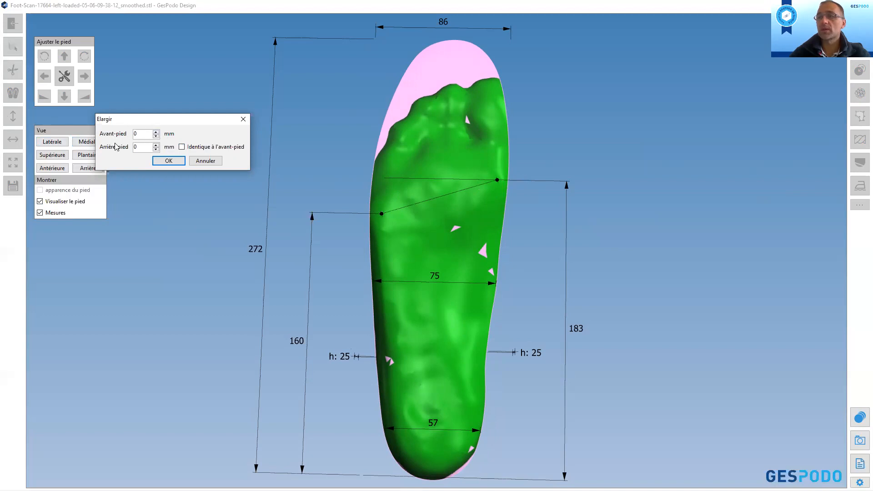
{"action": "left_click", "coordinate": [157, 132]}
{"action": "left_click", "coordinate": [156, 132]}
{"action": "left_click", "coordinate": [156, 132]}
{"action": "left_click", "coordinate": [157, 132]}
{"action": "left_click", "coordinate": [156, 132]}
{"action": "left_click", "coordinate": [156, 132]}
{"action": "left_click", "coordinate": [156, 132]}
{"action": "left_click", "coordinate": [156, 132]}
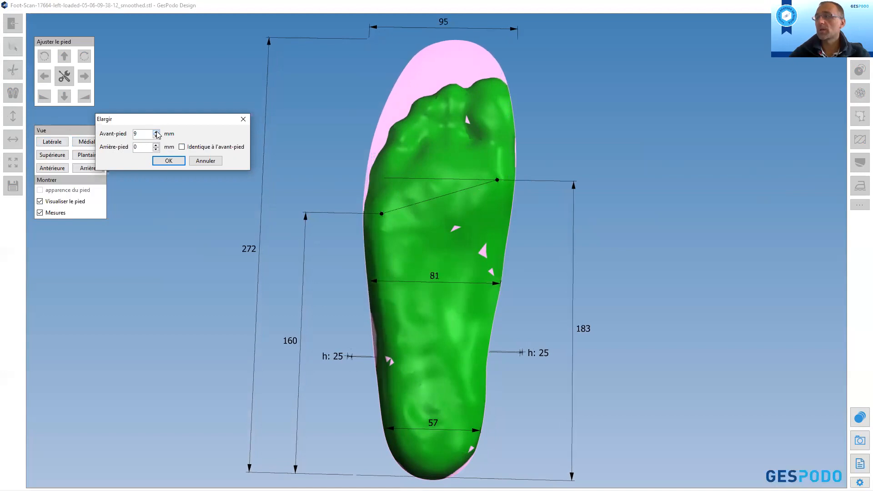
- Try other rearfoot widening values, return the rearfoot to 0 mm, and apply the widening to the insole
{"action": "left_click", "coordinate": [156, 145]}
{"action": "left_click", "coordinate": [156, 145]}
{"action": "left_click", "coordinate": [156, 149]}
{"action": "left_click", "coordinate": [156, 149]}
{"action": "left_click", "coordinate": [156, 149]}
{"action": "left_click", "coordinate": [156, 145]}
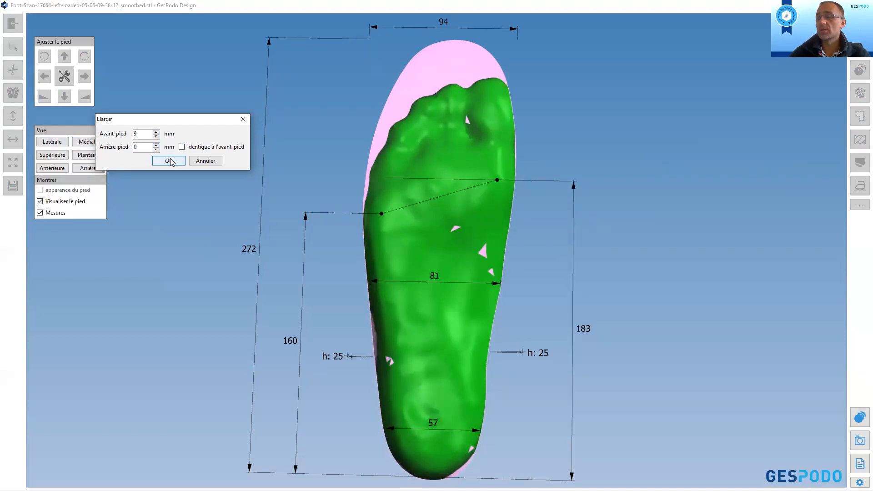
{"action": "left_click", "coordinate": [169, 160]}
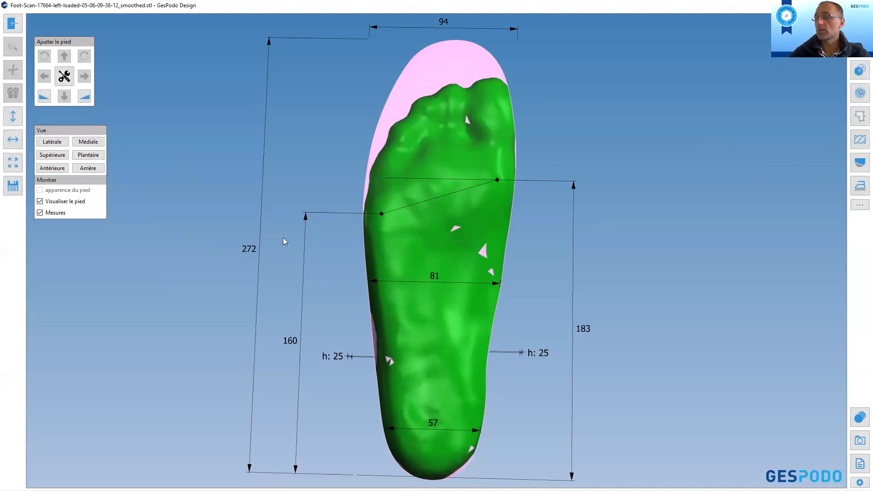
- Shorten the insole by applying a lengthening value of -5 mm
{"action": "left_click_drag", "start_coordinate": [389, 235], "coordinate": [331, 158]}
{"action": "left_click_drag", "start_coordinate": [254, 82], "coordinate": [240, 117]}
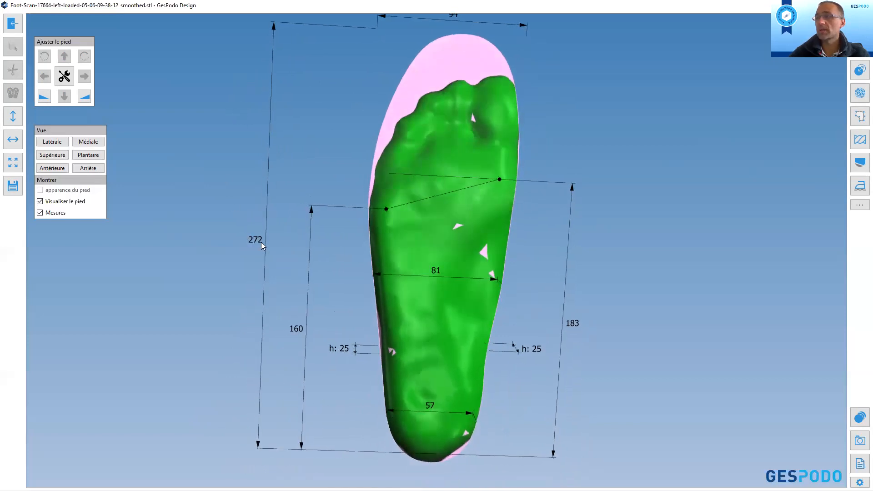
{"action": "left_click_drag", "start_coordinate": [334, 52], "coordinate": [331, 66]}
{"action": "scroll", "coordinate": [332, 66], "scroll_direction": "up", "scroll_amount": 1}
{"action": "scroll", "coordinate": [331, 66], "scroll_direction": "down", "scroll_amount": 2}
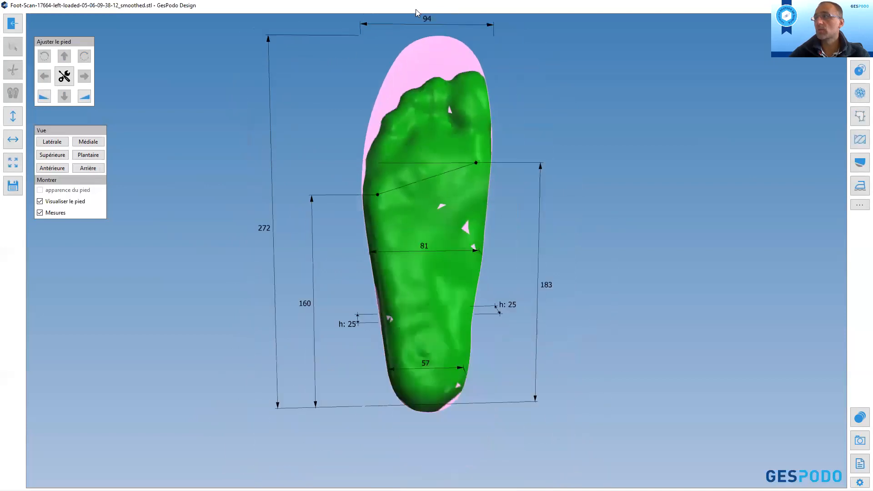
{"action": "left_click", "coordinate": [12, 116]}
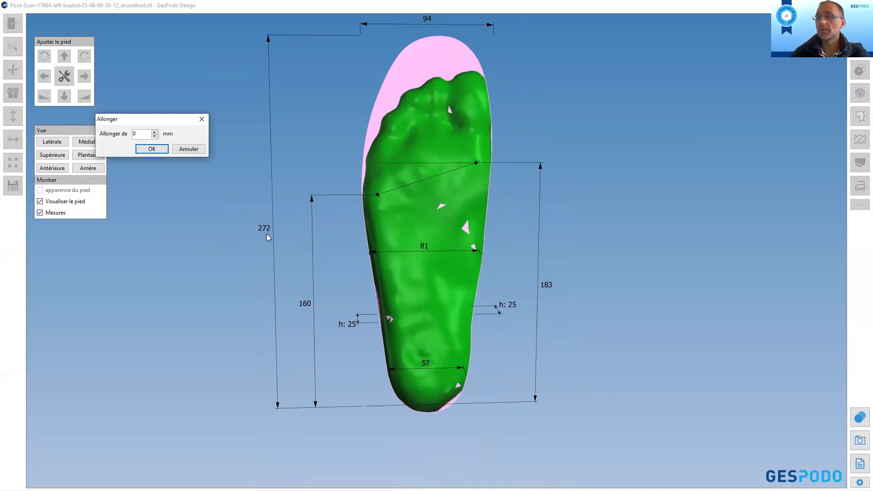
{"action": "left_click", "coordinate": [155, 136]}
{"action": "left_click", "coordinate": [154, 136]}
{"action": "left_click", "coordinate": [154, 136]}
{"action": "left_click", "coordinate": [155, 136]}
{"action": "left_click", "coordinate": [154, 136]}
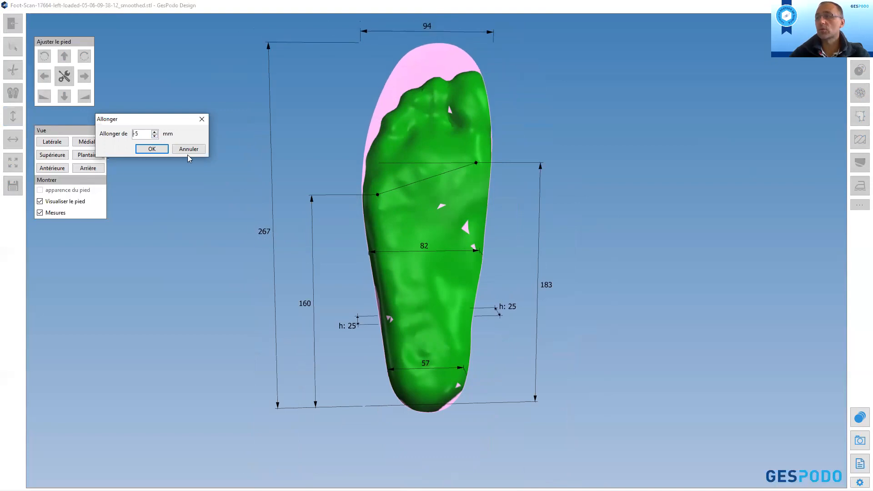
{"action": "left_click", "coordinate": [155, 152]}
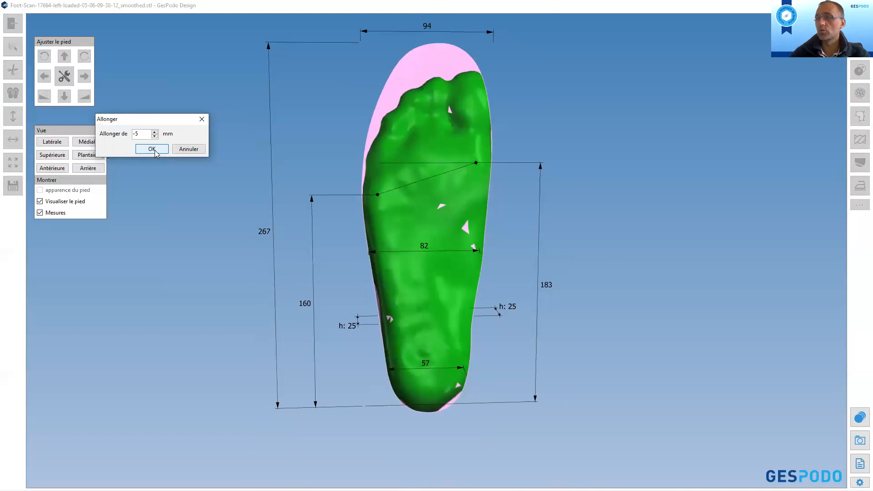